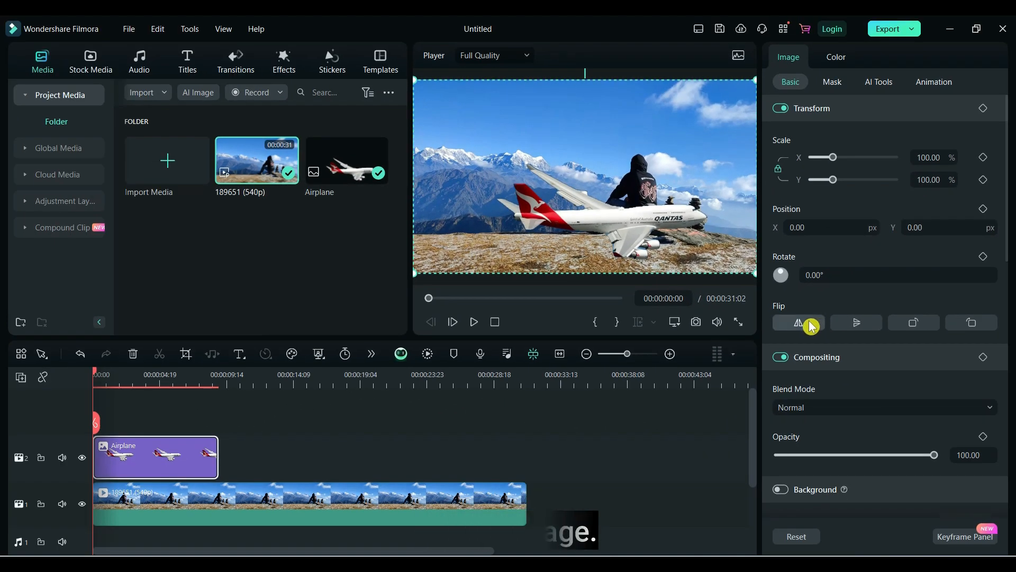
Step: Flip the airplane image horizontally and scale it down to 69%
left_click(767, 326)
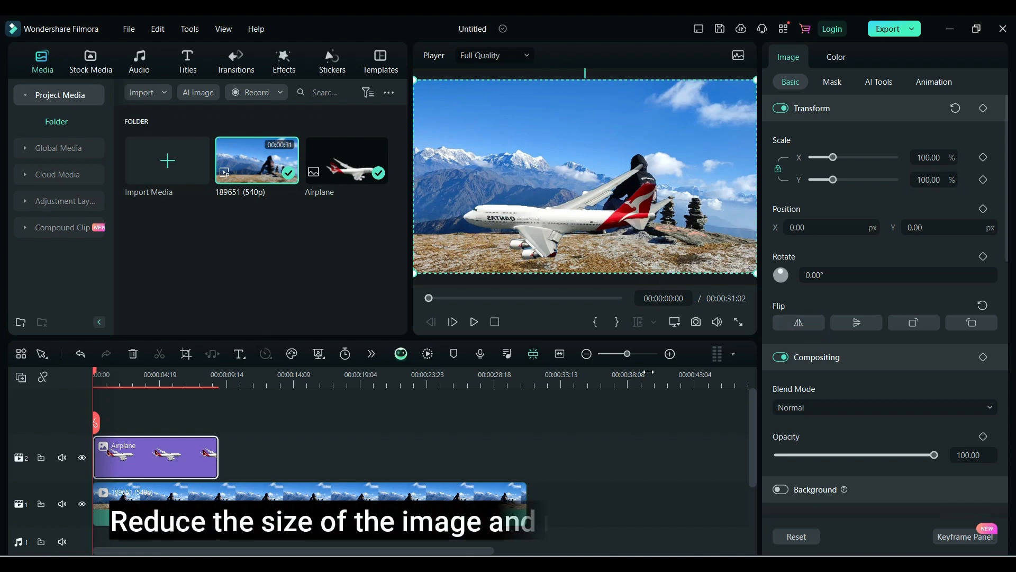
scroll(948, 157, "down", 15)
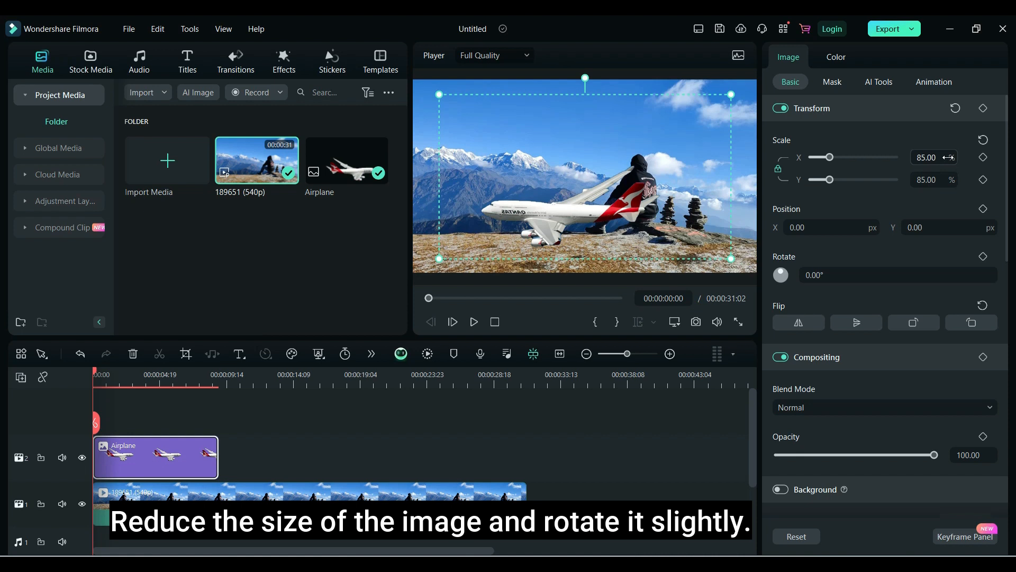
scroll(948, 158, "down", 16)
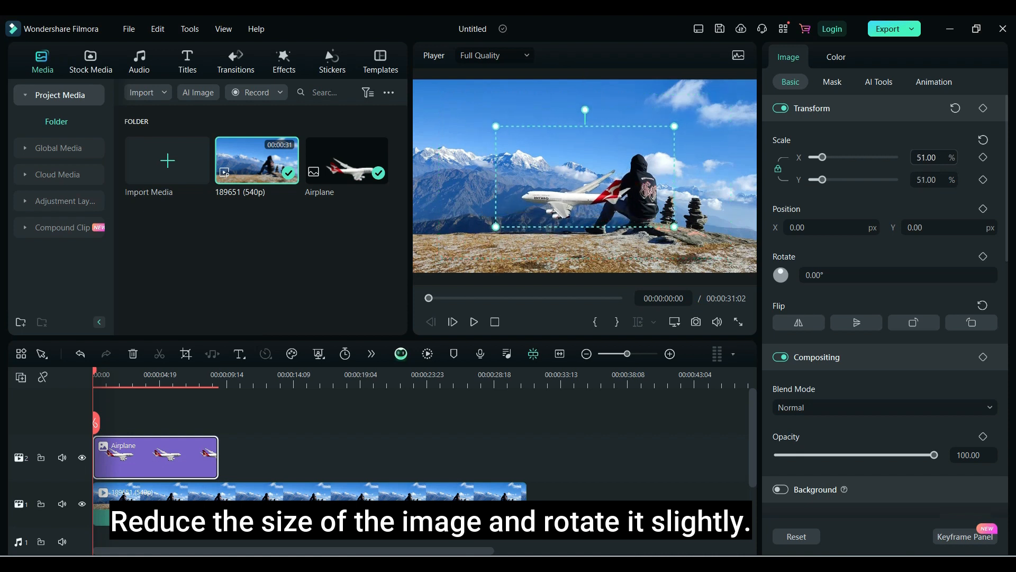
left_click_drag(884, 270, 900, 269)
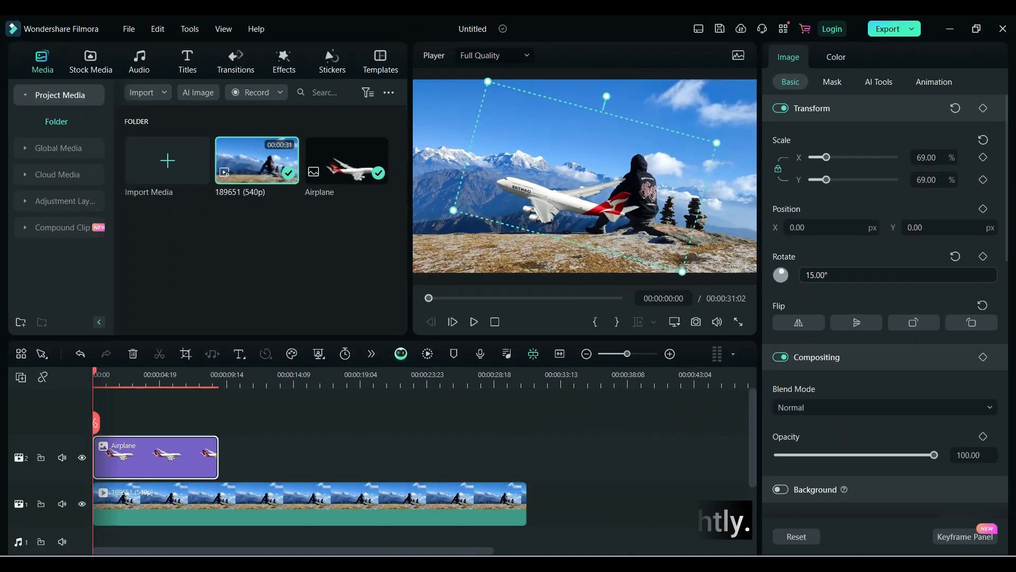
Step: Rotate the airplane to 18° and move it beyond the frame's right edge at the start of the clip
left_click_drag(817, 325, 821, 325)
left_click_drag(596, 221, 859, 245)
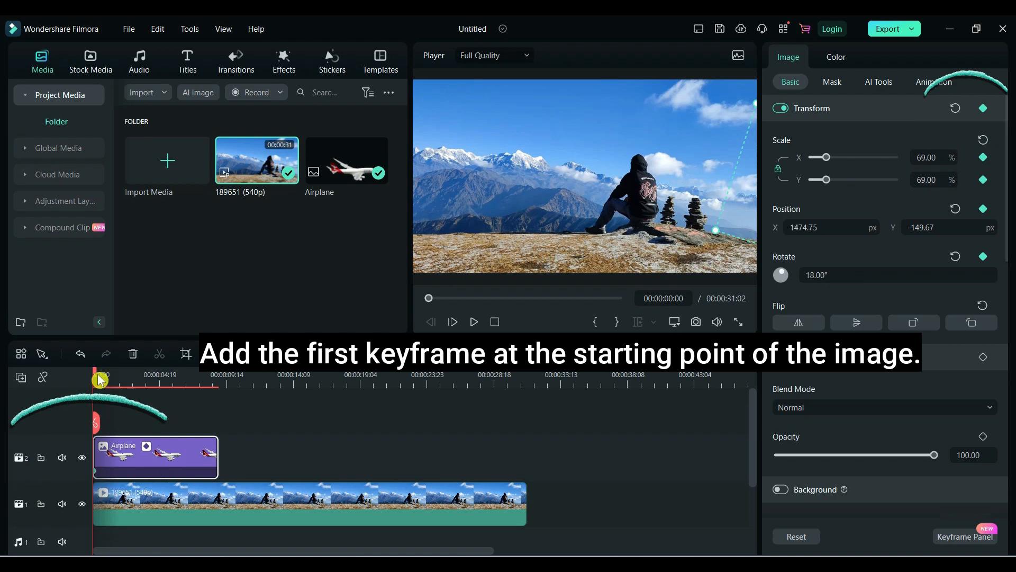
Step: Move the playhead to about 8 seconds and reposition the airplane toward the upper left of the frame
left_click_drag(96, 376, 208, 377)
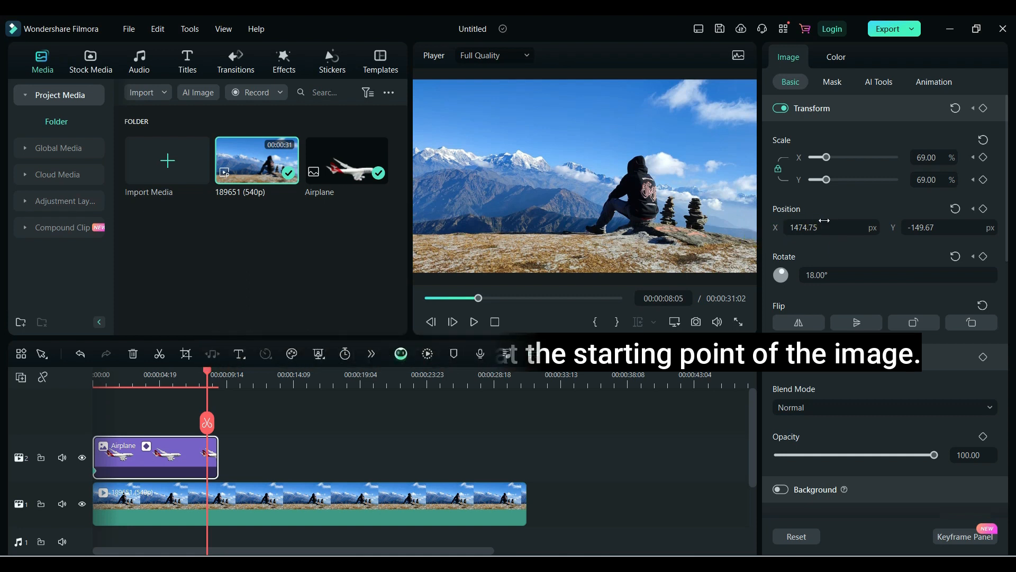
left_click_drag(804, 227, 3, 263)
left_click_drag(620, 226, 504, 119)
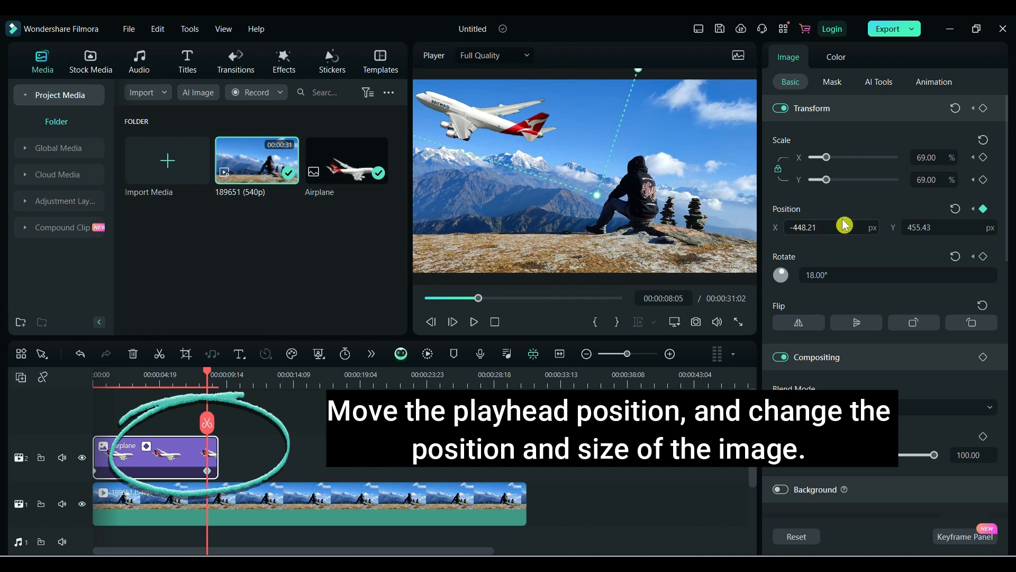
Step: Scale the airplane to 23% and move it out of the frame past the upper-left corner
left_click_drag(940, 157, 926, 157)
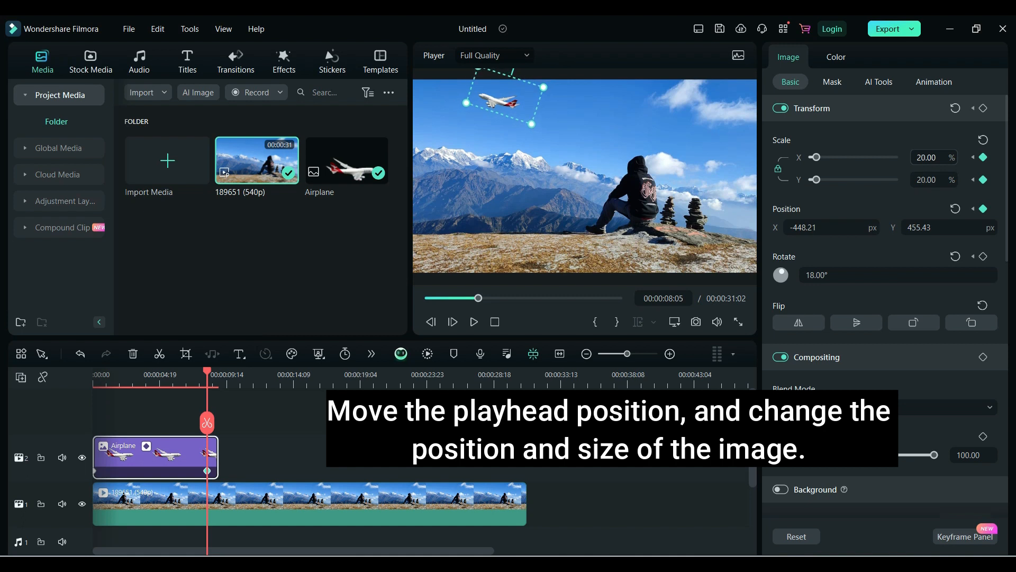
left_click_drag(913, 157, 916, 157)
left_click_drag(496, 94, 382, 85)
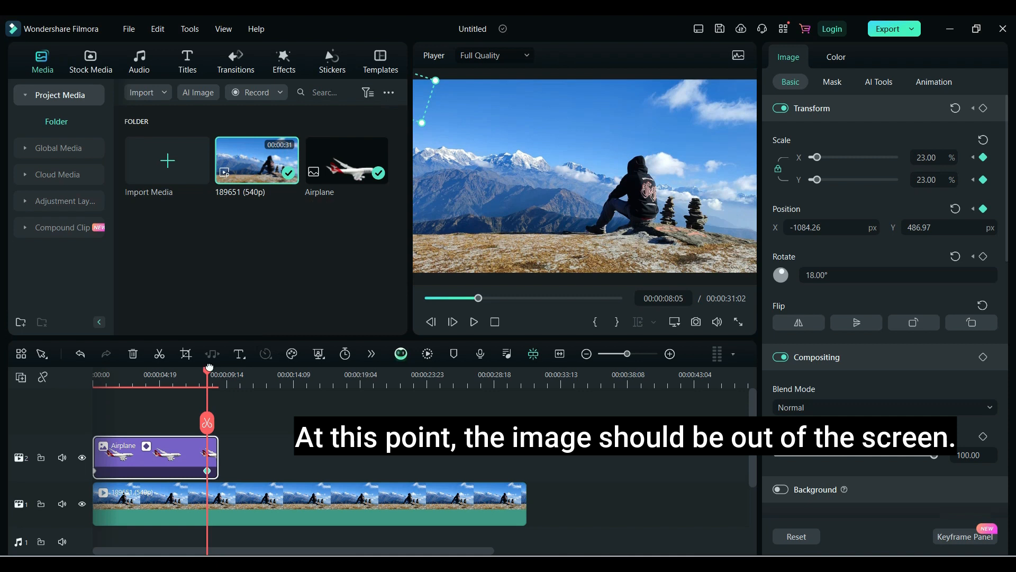
Step: Play back the airplane animation from the start and scrub through its motion
left_click_drag(212, 376, 53, 390)
left_click(474, 322)
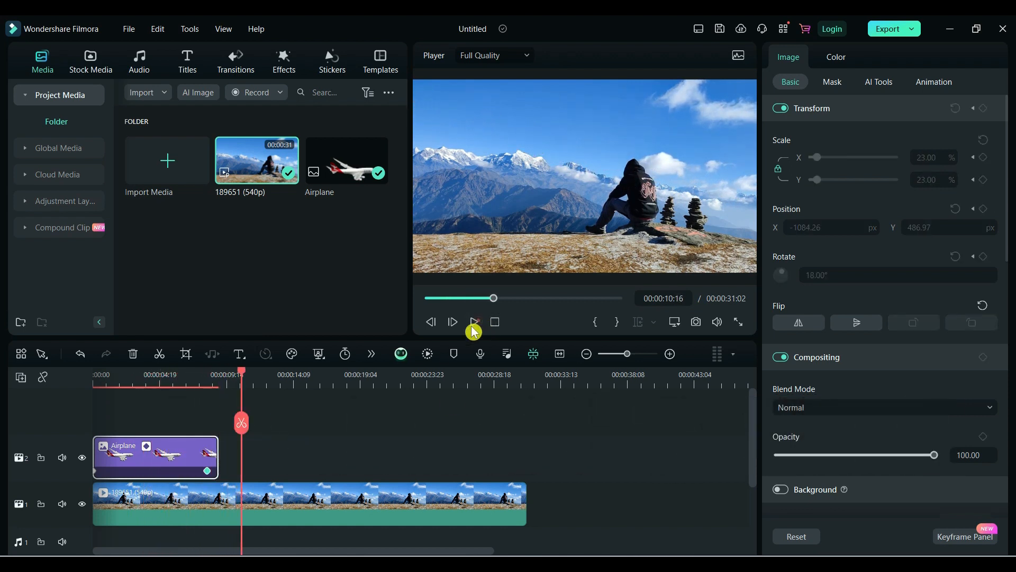
left_click_drag(248, 377, 181, 391)
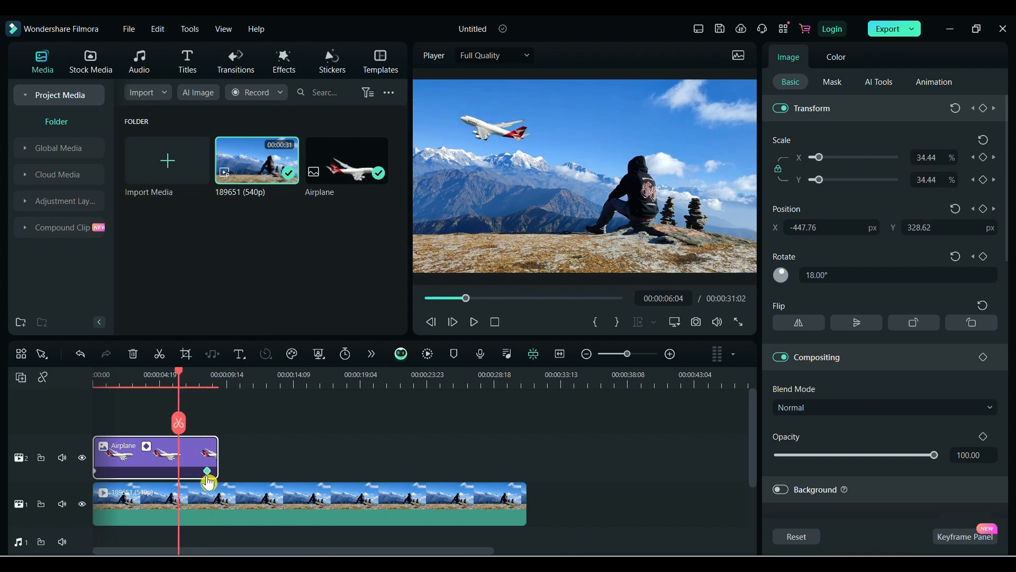
Step: Add another copy of the 189651 mountain video on a new track above the airplane clip
left_click(272, 508)
left_click_drag(251, 164, 89, 412)
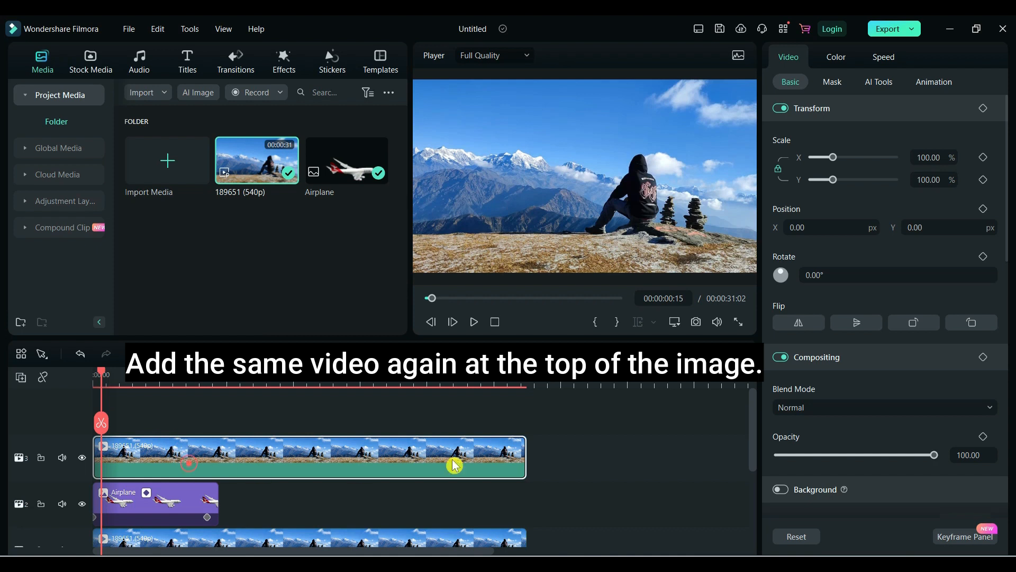
Step: Enable Chroma Key on the top video and pick the sky's blue color with the eyedropper to remove it
left_click(890, 86)
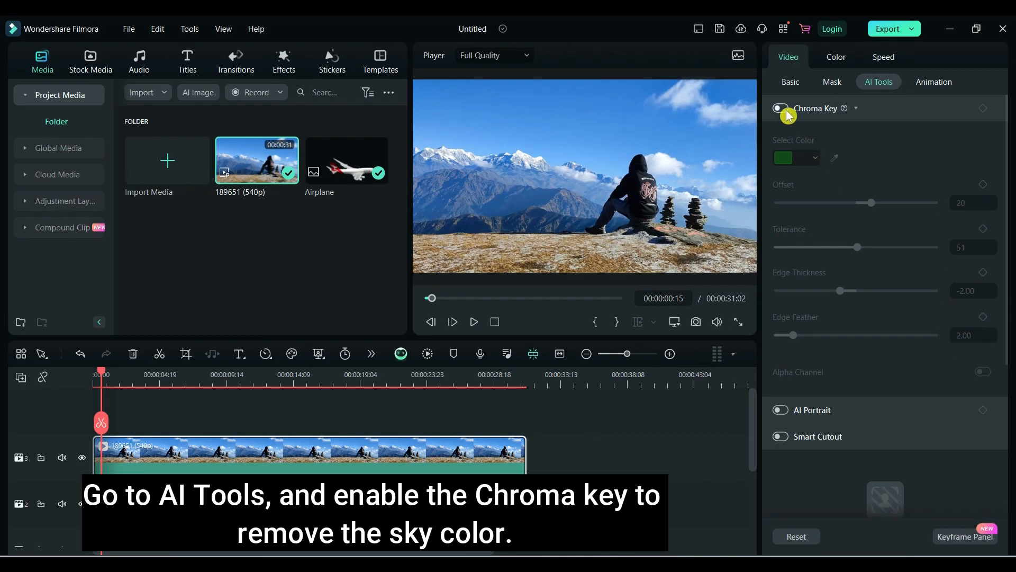
left_click(782, 109)
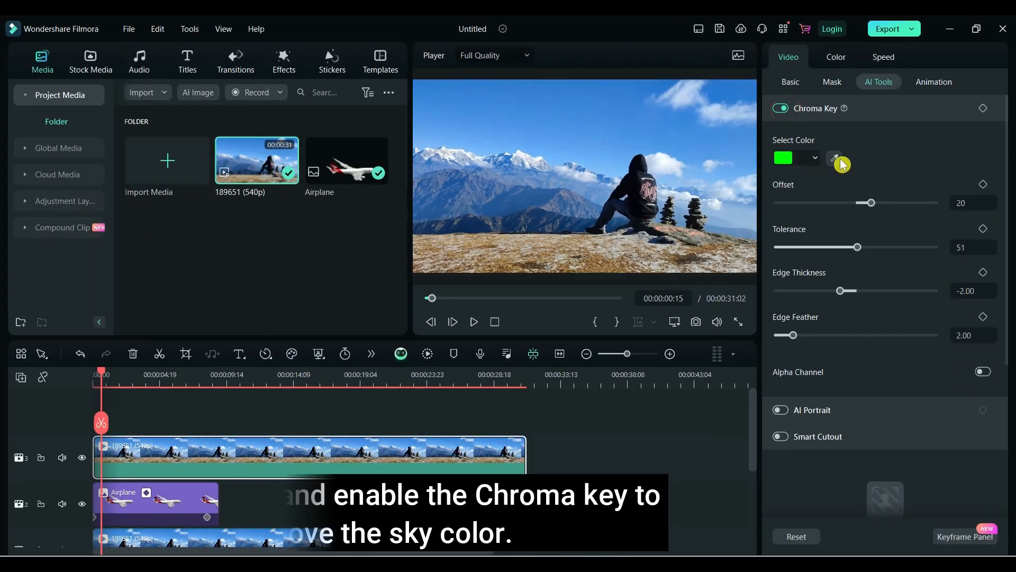
left_click(805, 178)
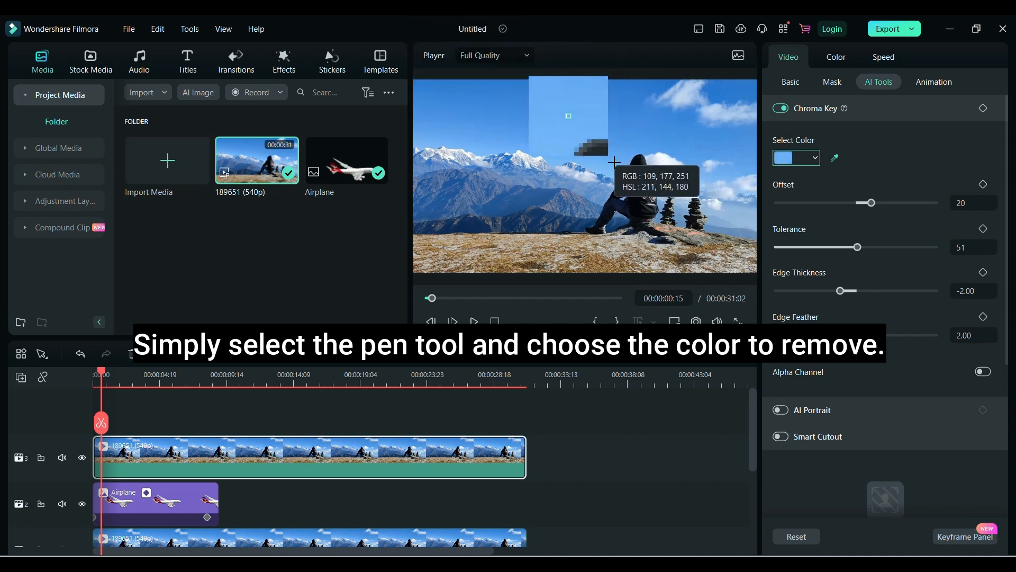
left_click(623, 144)
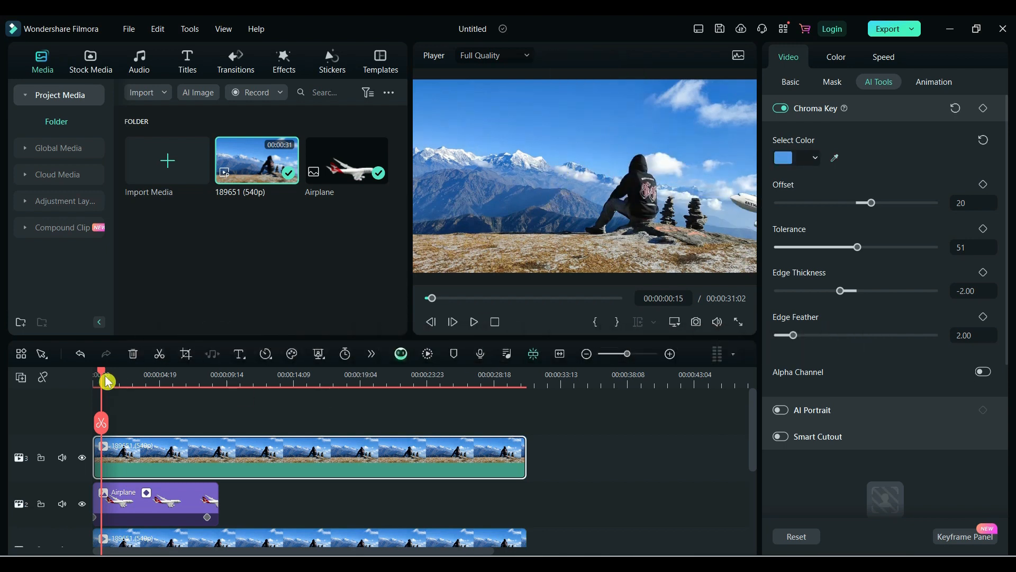
Step: Temporarily shift the bottom background clip later to preview the keyed top layer over the airplane
left_click_drag(102, 370, 163, 373)
left_click_drag(270, 543, 432, 535)
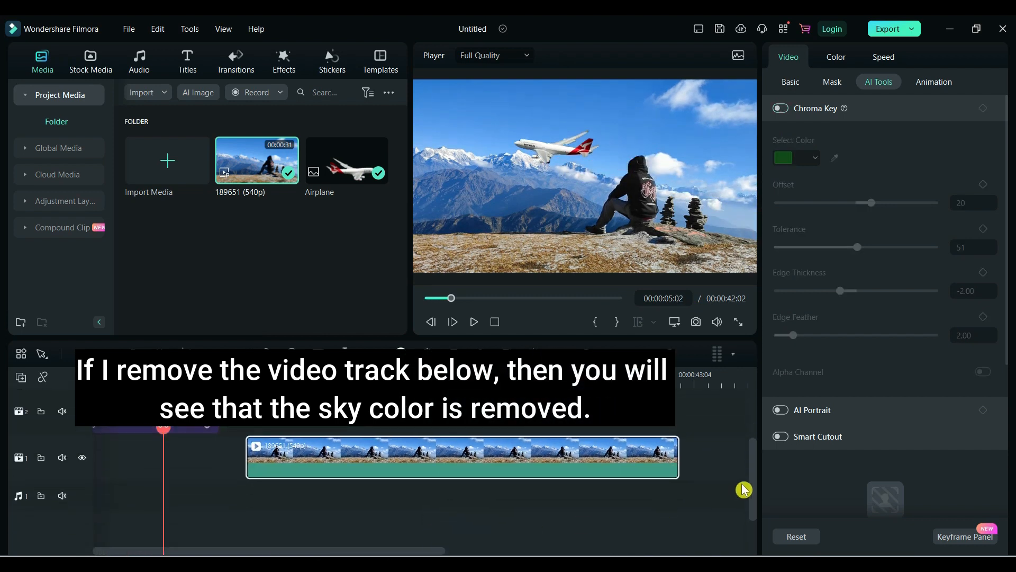
left_click_drag(752, 483, 757, 424)
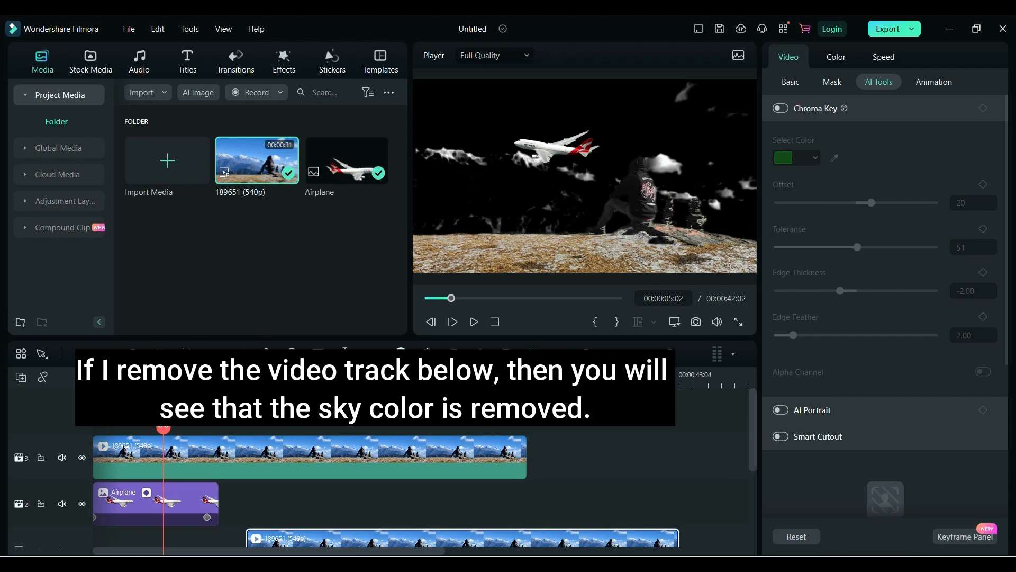
left_click_drag(163, 377, 199, 377)
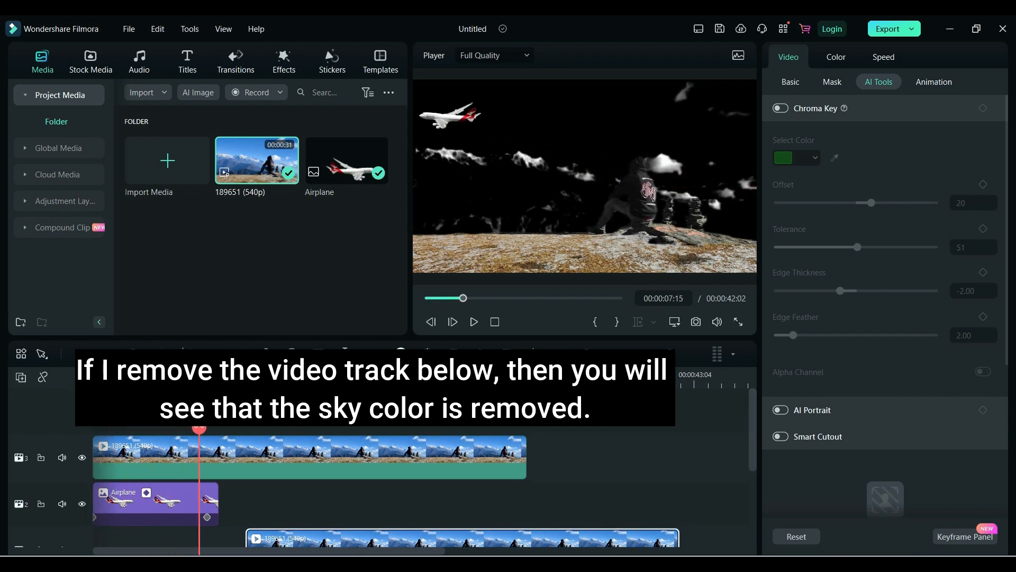
Step: Move the bottom background clip back to the start of the timeline
key("Home")
left_click_drag(321, 541, 167, 541)
left_click_drag(98, 376, 193, 379)
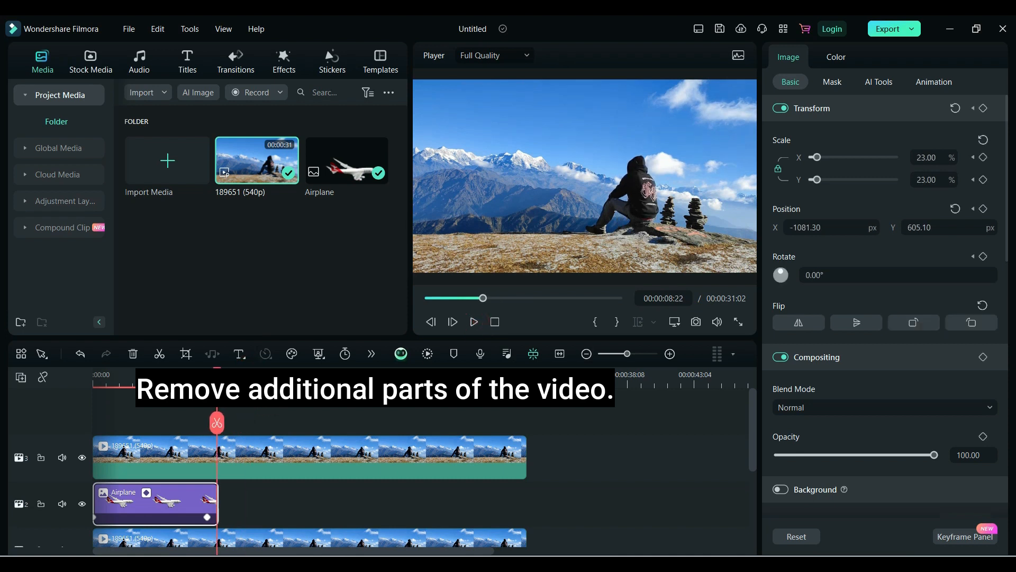
Step: Trim the ends of both mountain video clips to match the airplane clip's end at about 9 seconds
key("Right")
key("Right")
key("Right")
key("Left")
key("Left")
left_click_drag(522, 452, 220, 454)
left_click_drag(524, 530, 218, 521)
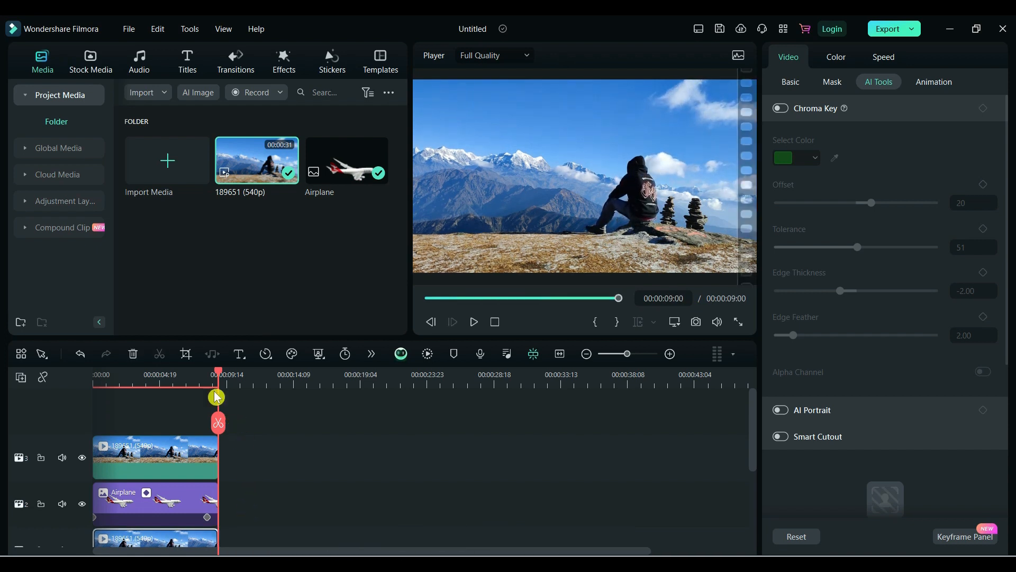
left_click_drag(219, 377, 68, 386)
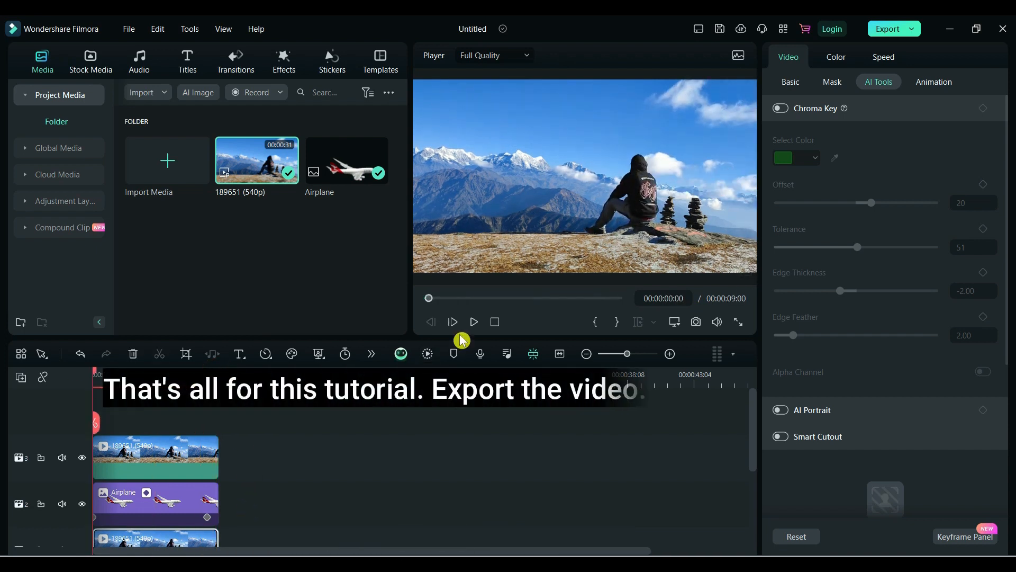